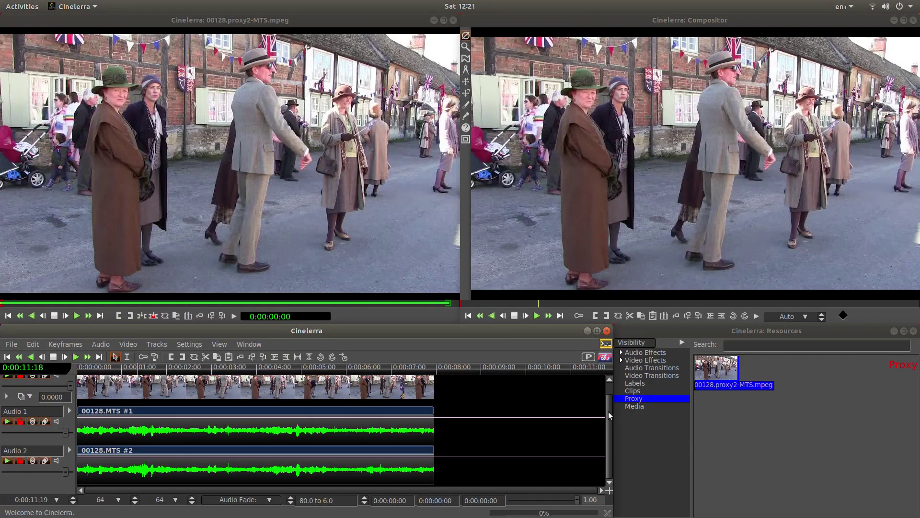
drag(607, 410, 612, 381)
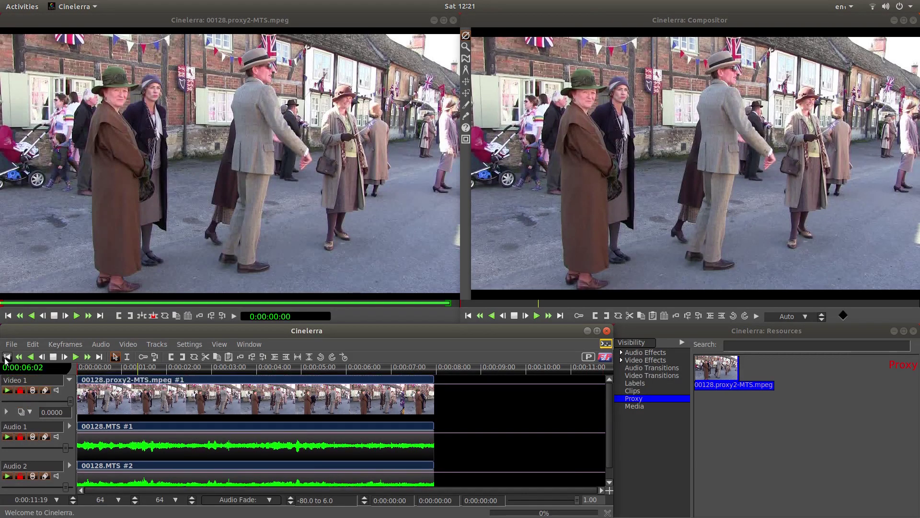
click(75, 359)
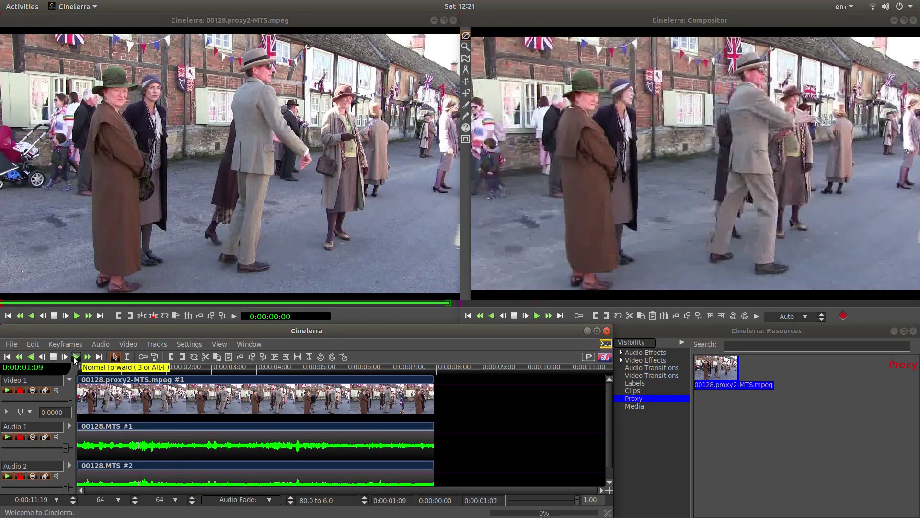
click(53, 357)
click(8, 357)
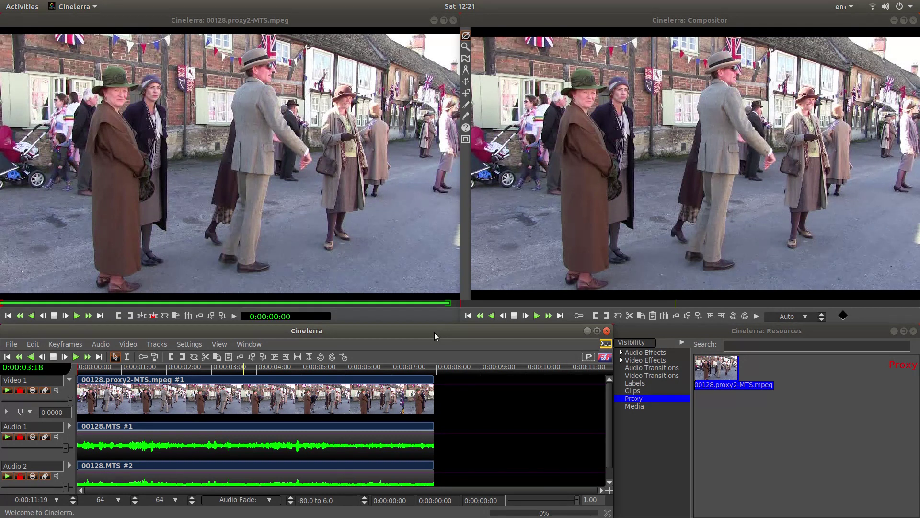
click(413, 315)
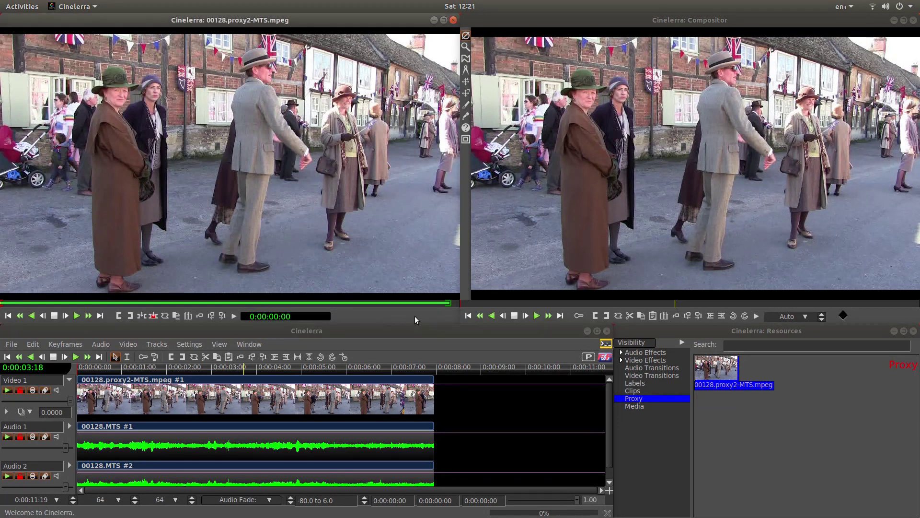
click(352, 413)
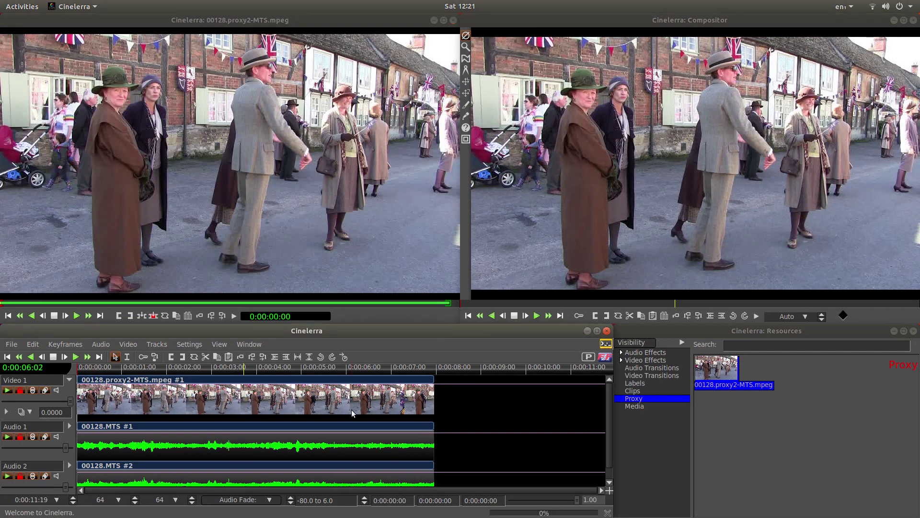
Attach the Reverse video effect to the 00128.proxy2-MTS.mpeg clip on the Video 1 track.
right_click(324, 401)
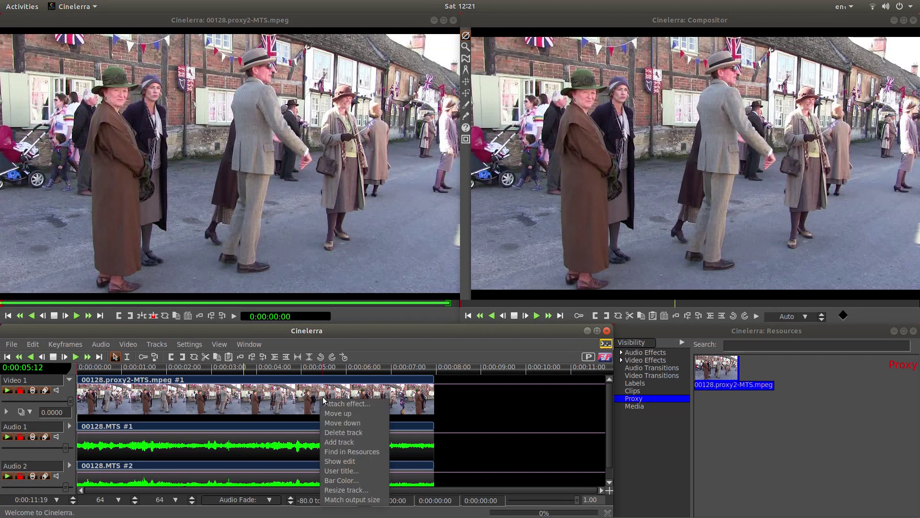
click(358, 405)
click(703, 376)
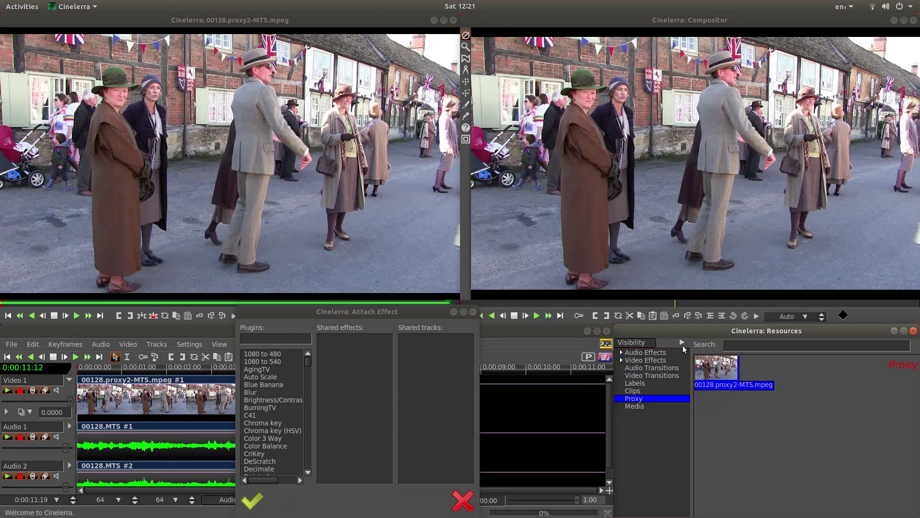
drag(309, 361, 309, 461)
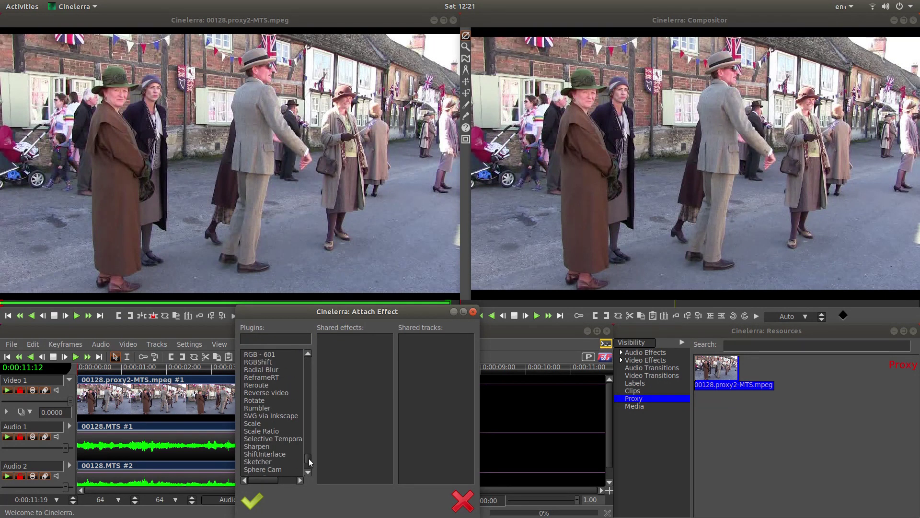
click(285, 396)
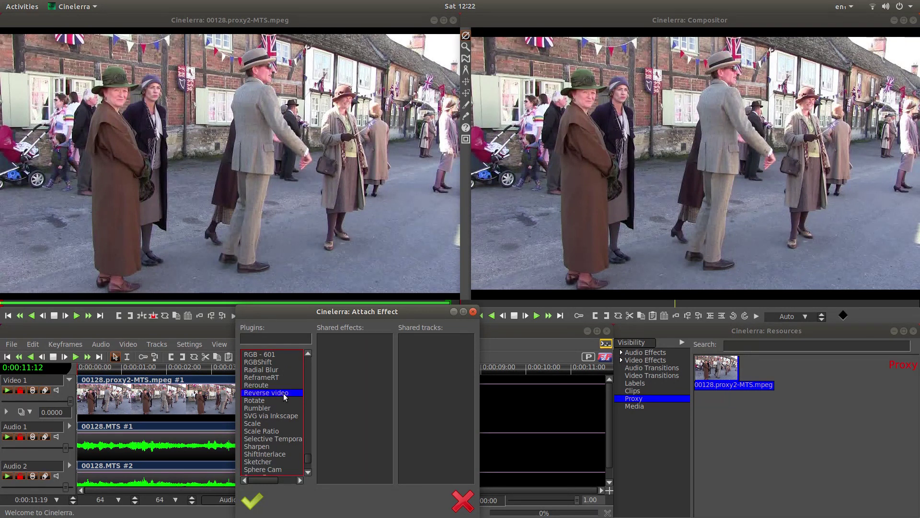
click(250, 501)
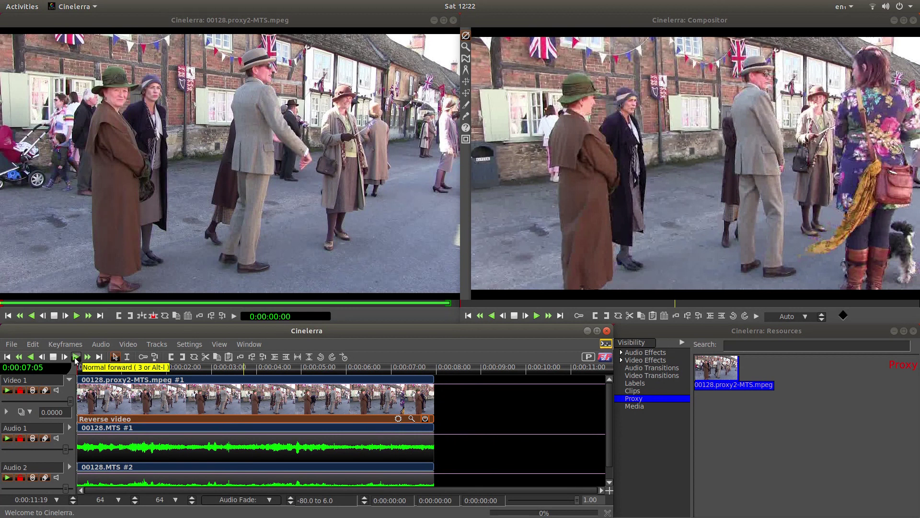
click(75, 358)
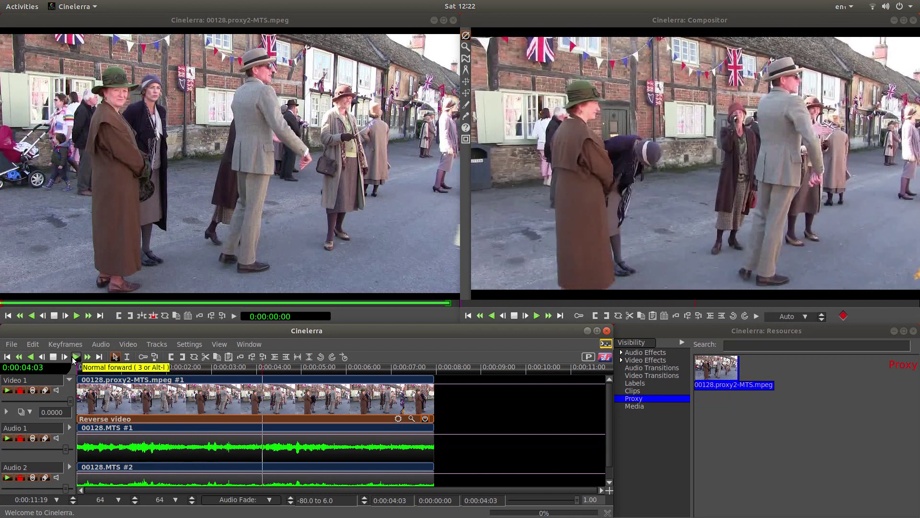
click(53, 357)
click(7, 358)
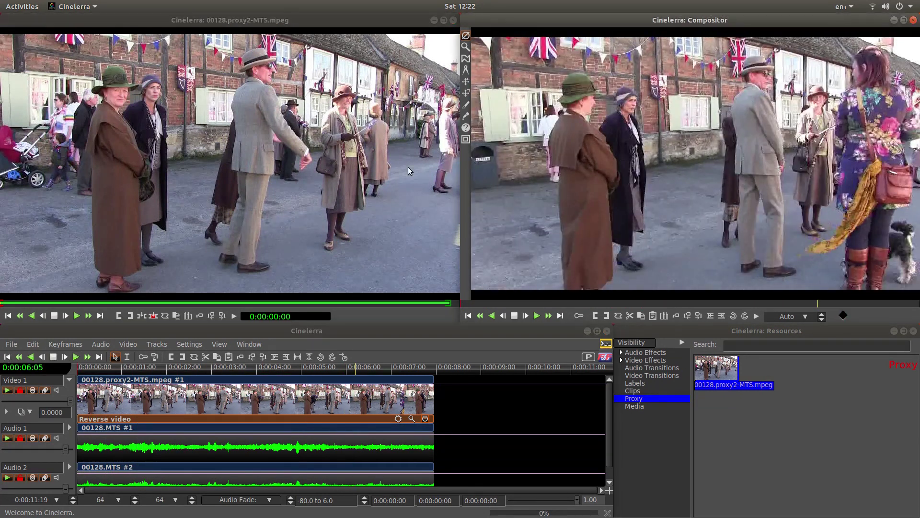
drag(611, 392, 605, 439)
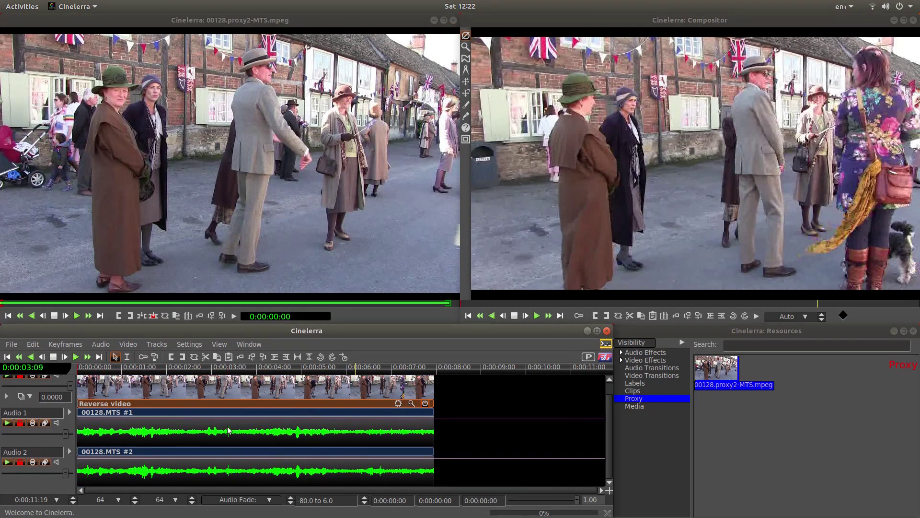
Attach the Reverse audio effect to the first 00128.MTS audio track, Audio 1.
right_click(262, 432)
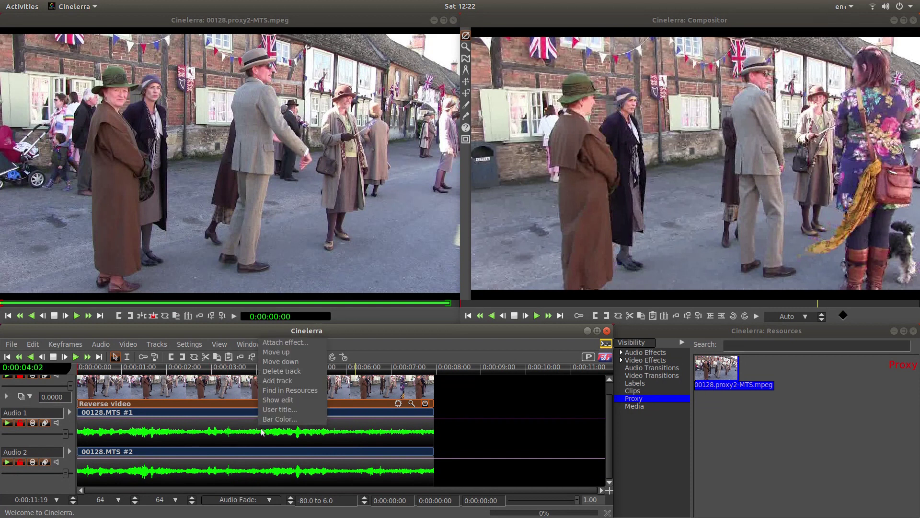
click(288, 342)
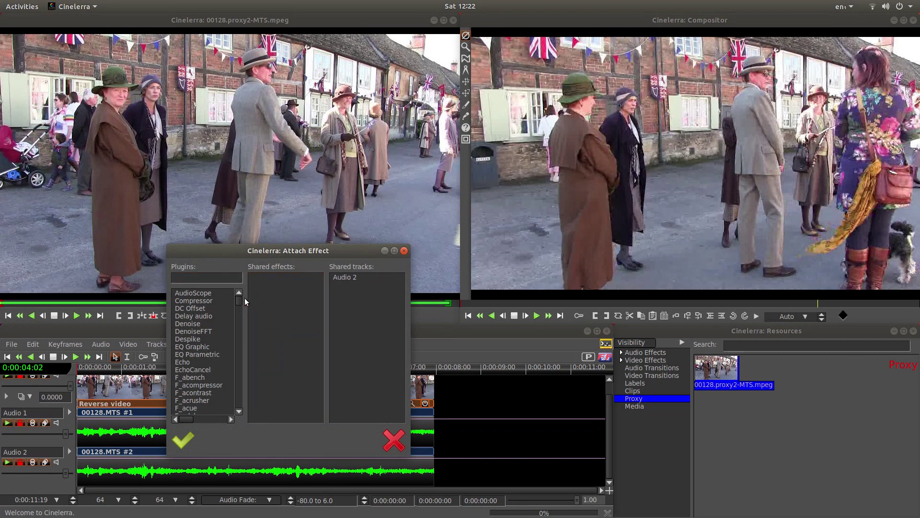
drag(240, 297, 239, 403)
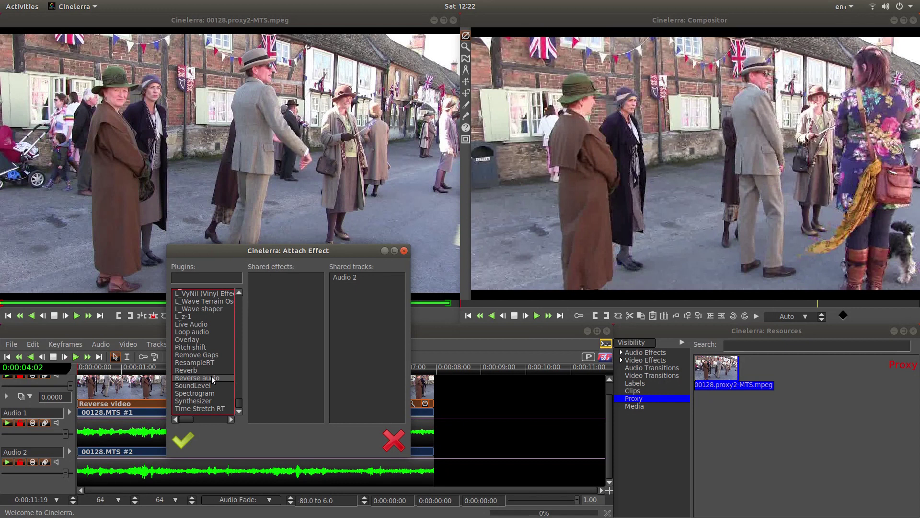
click(212, 377)
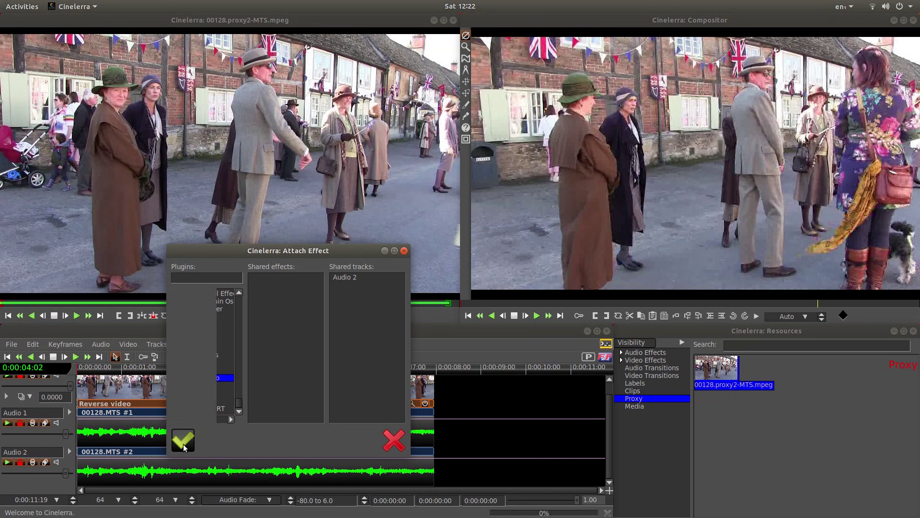
click(184, 441)
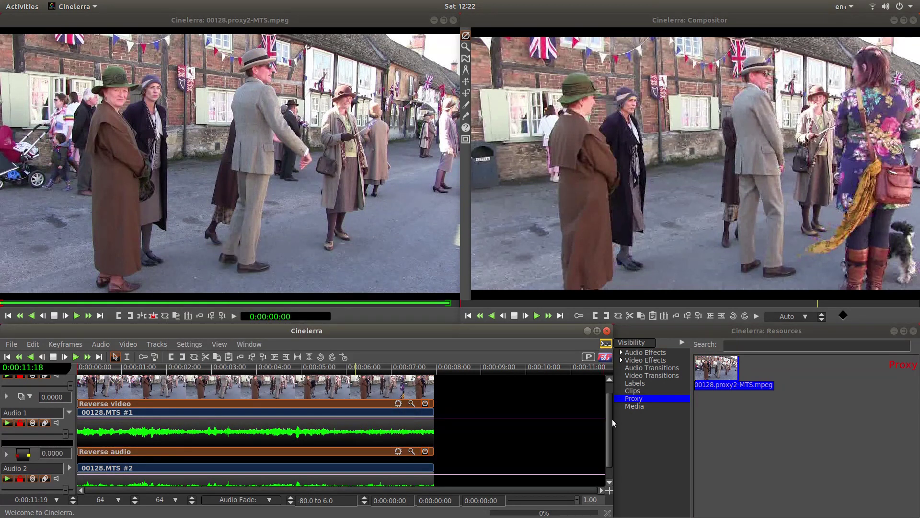
drag(606, 421, 607, 472)
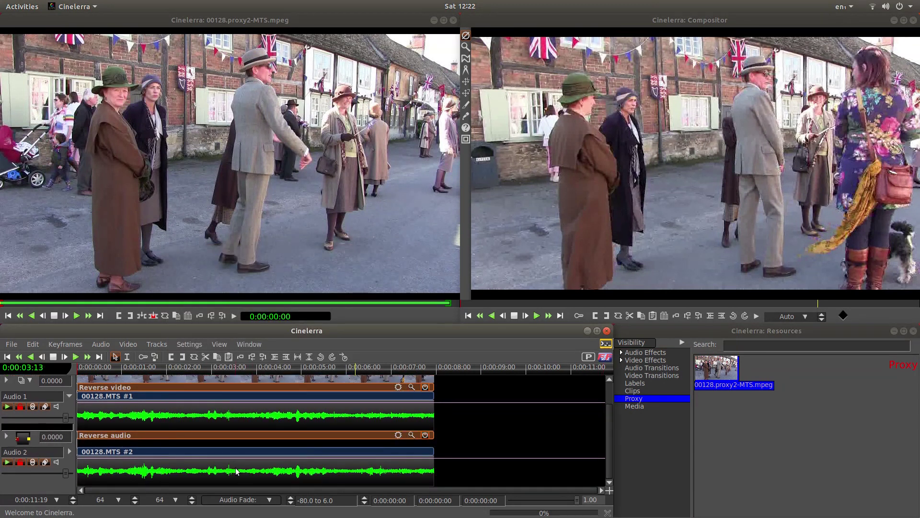
Attach the shared 'Audio 1: Reverse audio' effect to the Audio 2 track.
right_click(312, 469)
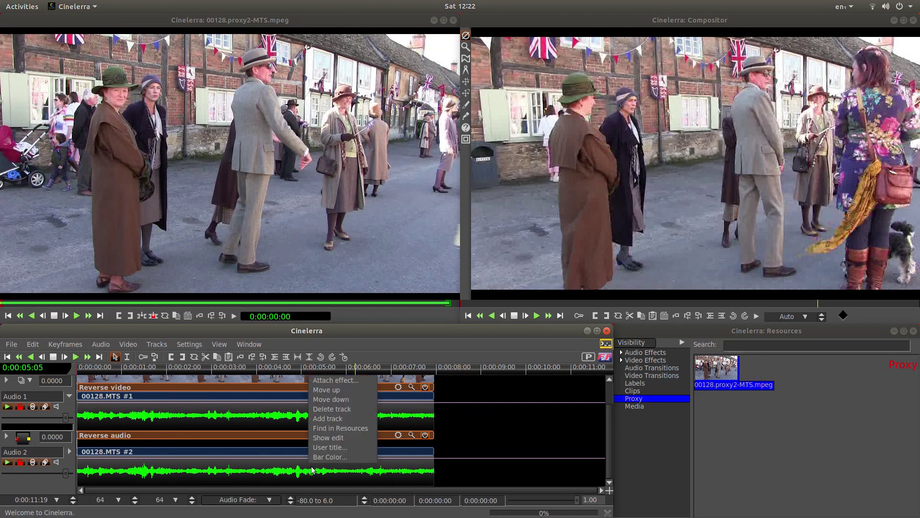
click(350, 384)
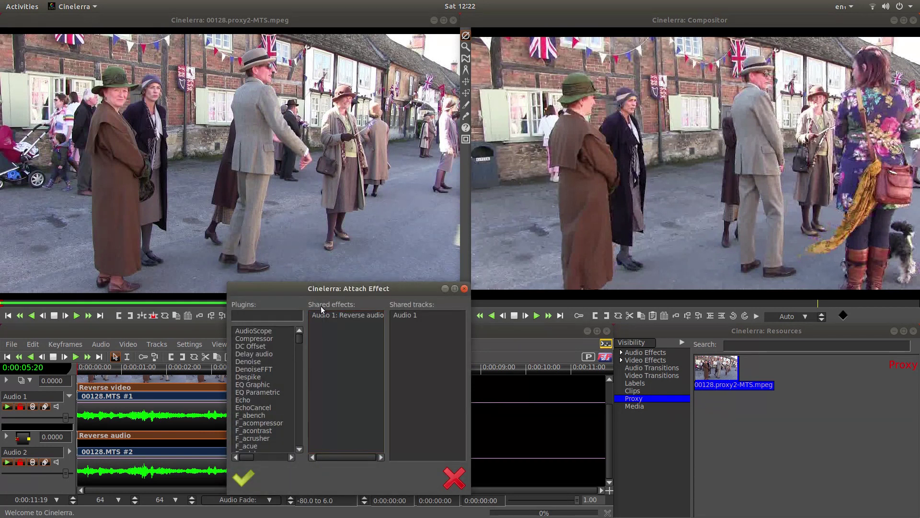
click(334, 316)
click(358, 316)
click(243, 477)
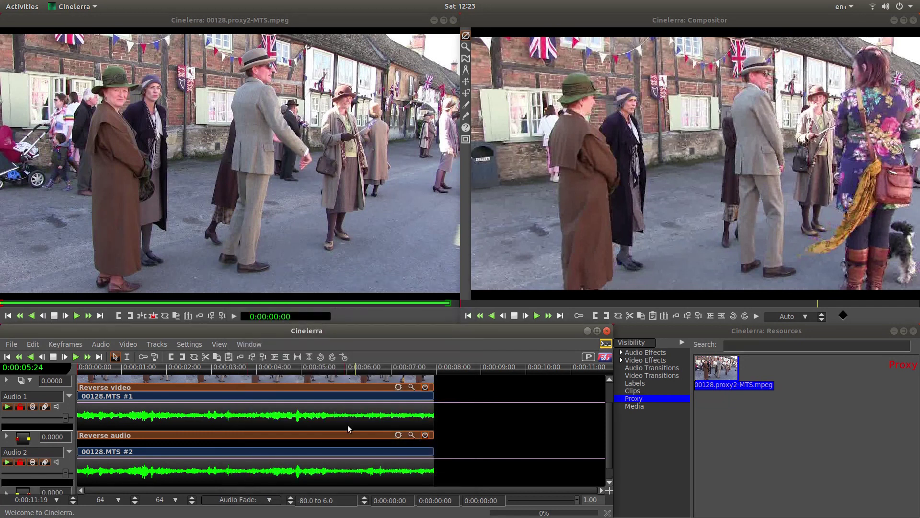
click(76, 357)
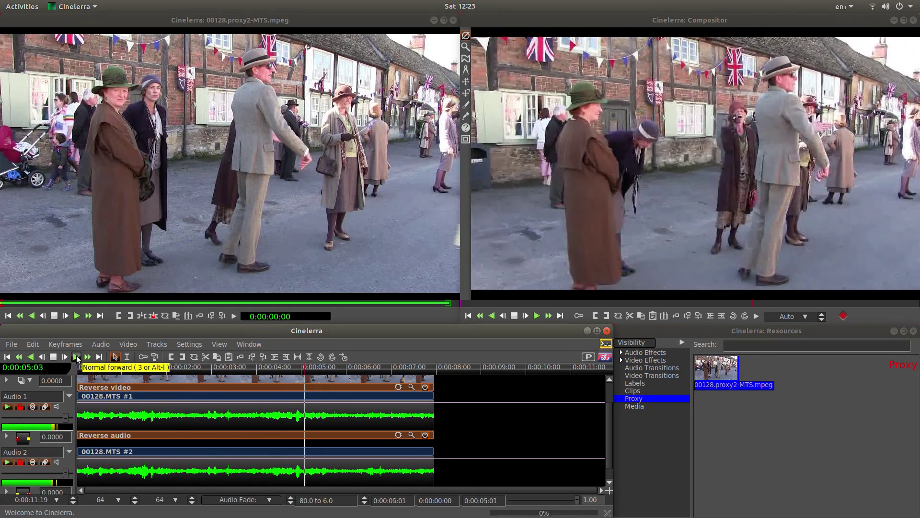
click(53, 357)
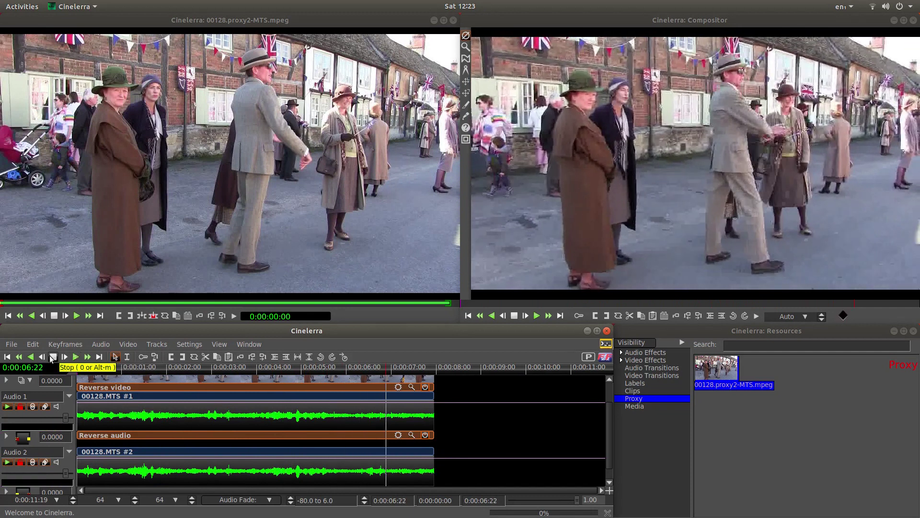
click(7, 357)
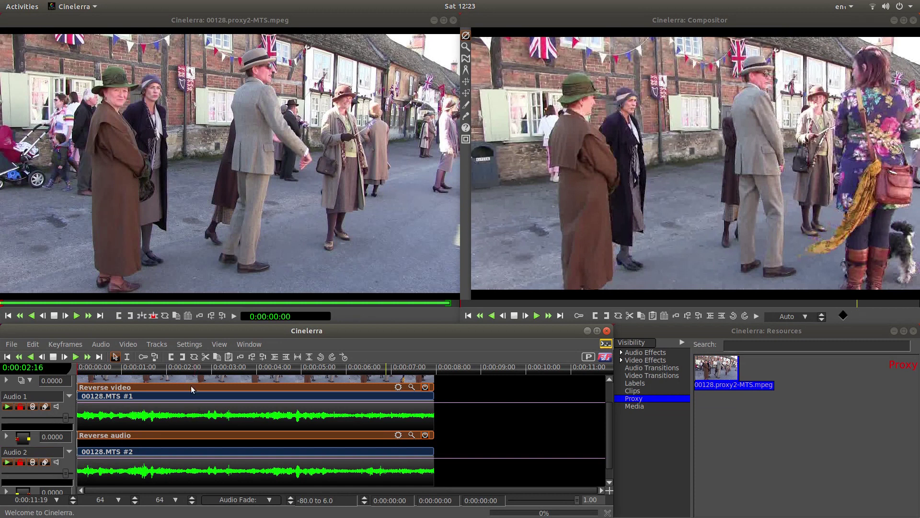
Open the Render dialog, which targets a REV1 FFMPEG m2ts file with audio and video.
click(12, 344)
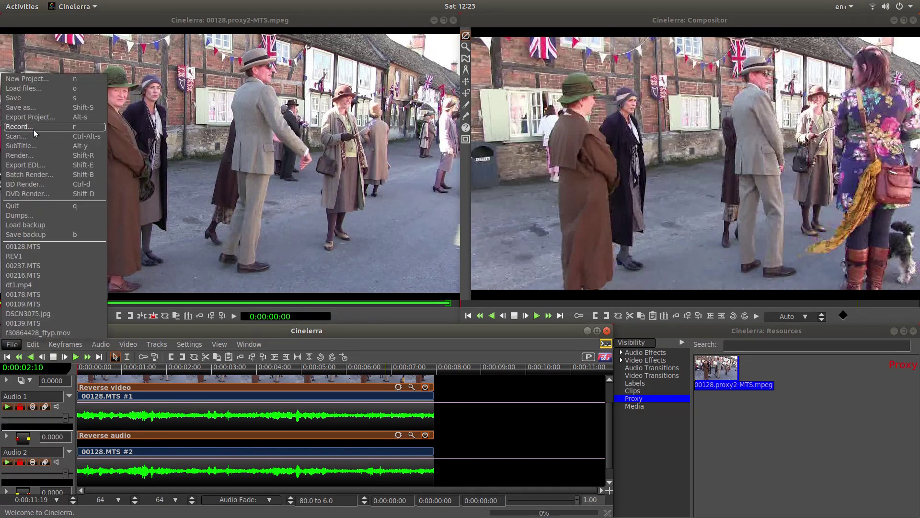
click(30, 156)
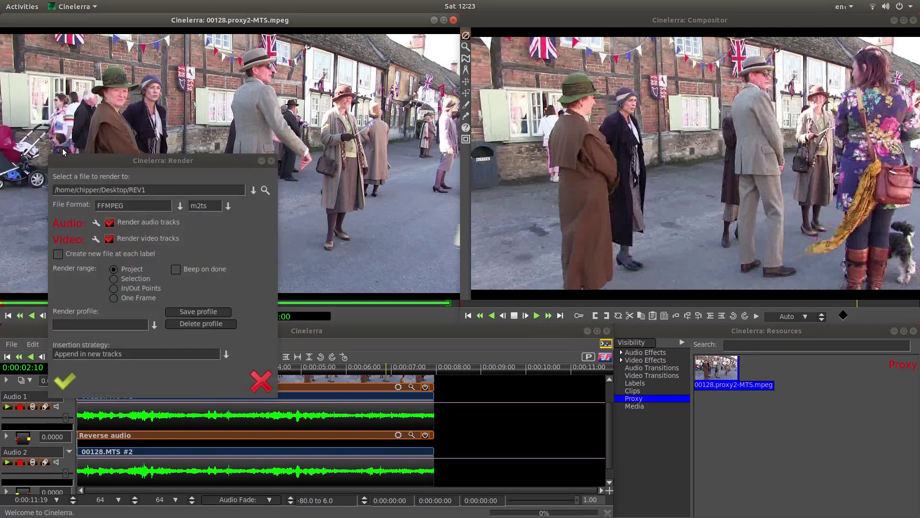